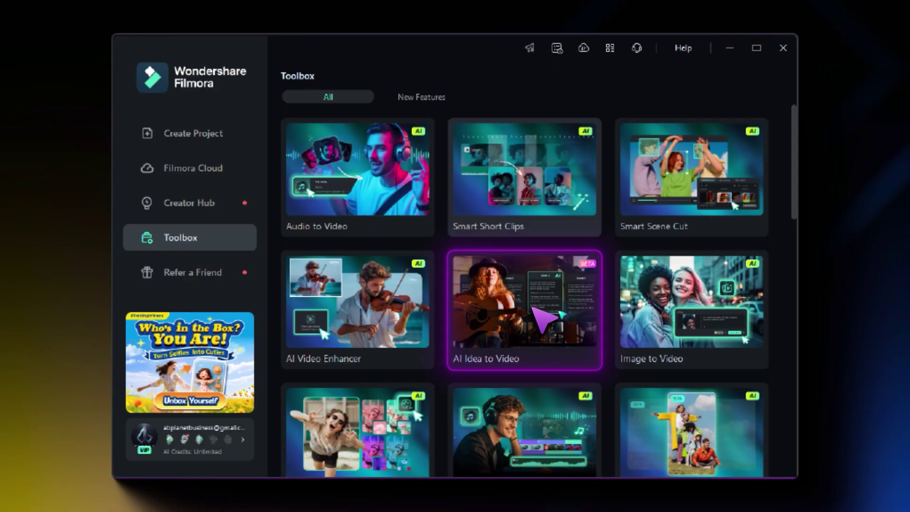
# Step: Enter the two-paragraph Prince John and Sherwood story in AI Idea to Video and generate its script
pyautogui.click(540, 317)
pyautogui.write('A long time ago, England was ruled by a wicked, greedy Prince John, He ordered the sheriff of Nottingham to tax the people so heavily that some were forced to become outlaws. Two of the most famous outlaws were Robin')
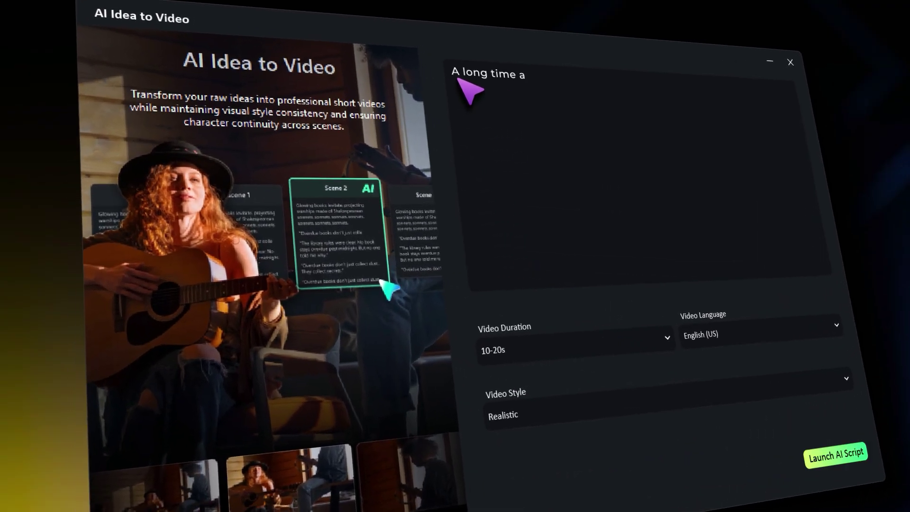
pyautogui.write(' Hood and Little John, who would steal the tax money from the sheriff and give it back to the poor. One day, Prince John was travelling by coach to Nottingham to pick up more tax money.')
pyautogui.press('Return')
pyautogui.write("He was so busy counting his gold that he didn't notice he was passing through Sherwood Forest, the home of Robin Hood, nor did he see that Little John and Robin Hood were watching him from behind the tree.")
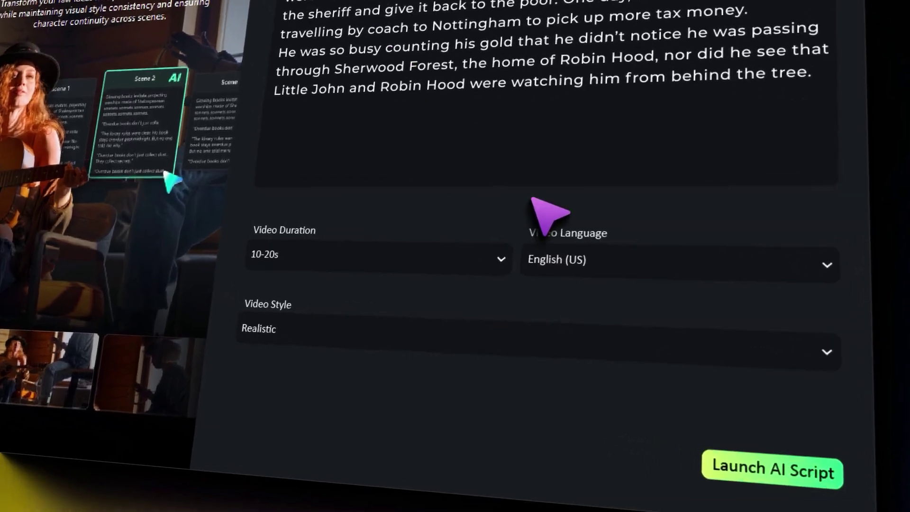
pyautogui.click(793, 431)
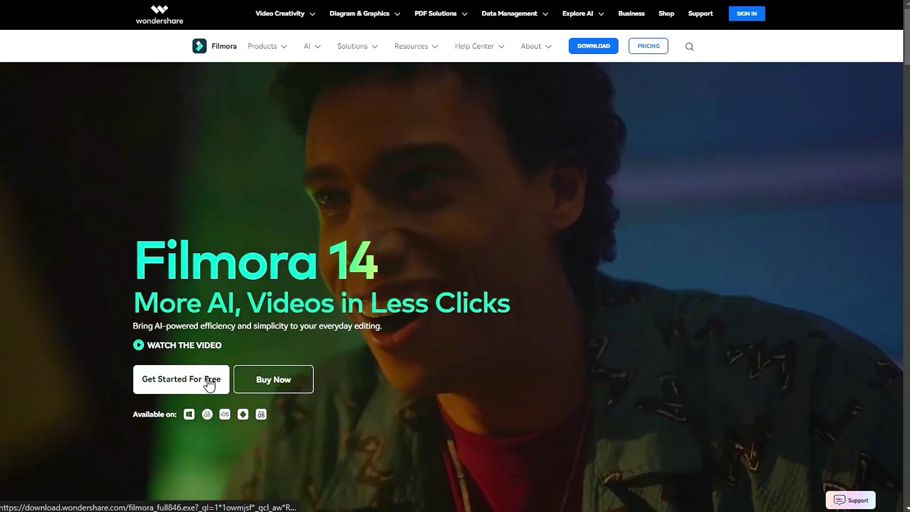
# Step: Save the free Filmora installer and subscribe to Filmora for Creators with all notifications
pyautogui.click(209, 384)
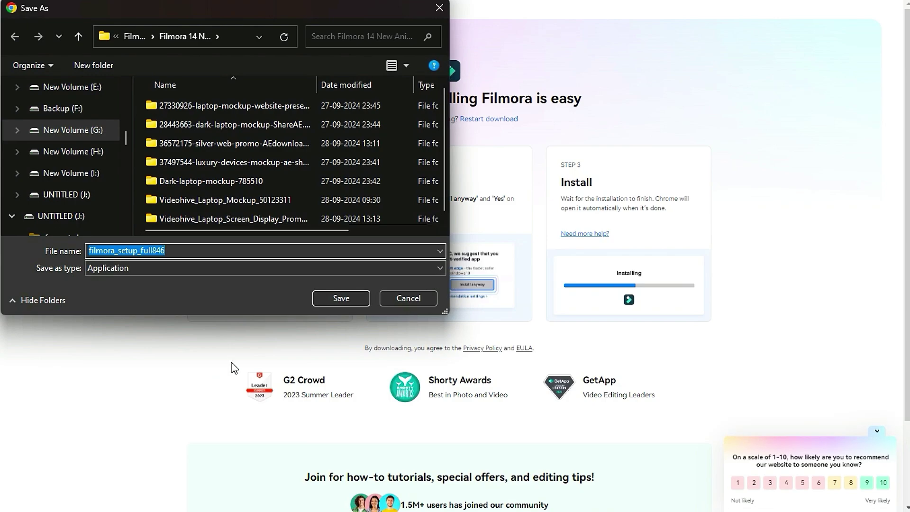
pyautogui.click(345, 298)
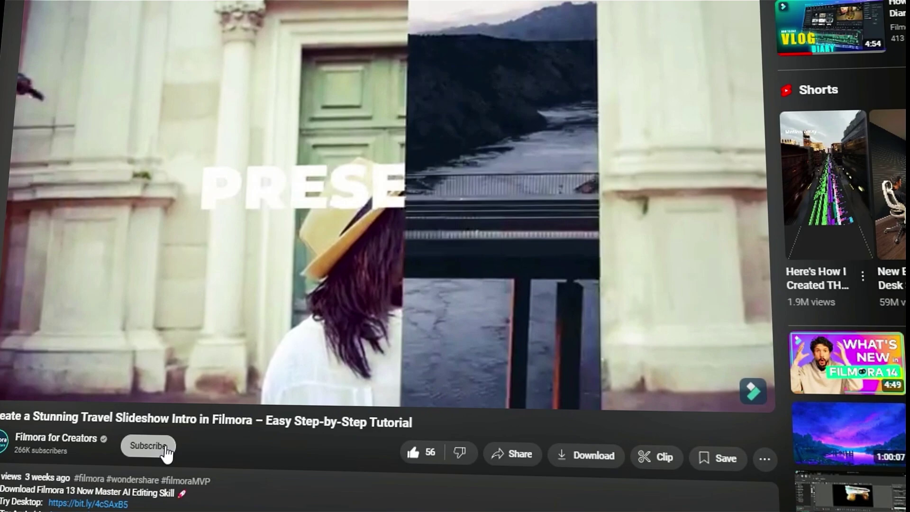
pyautogui.click(156, 444)
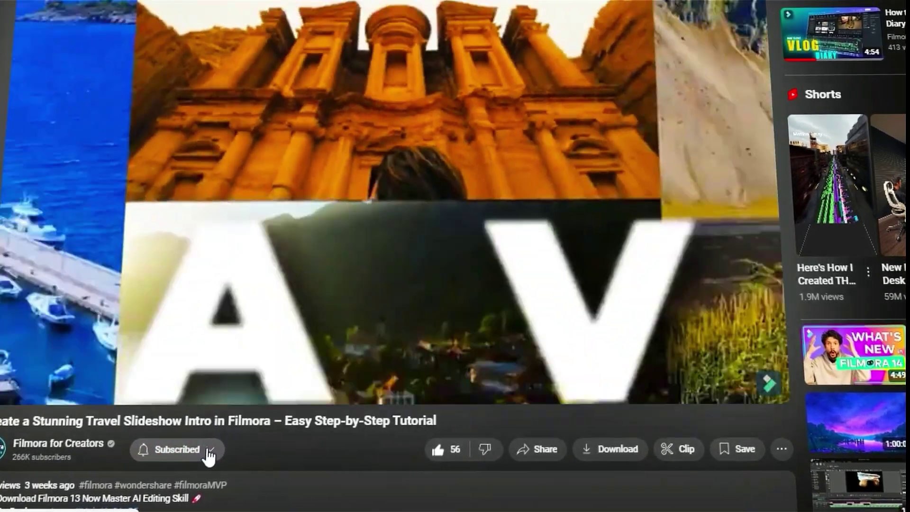
pyautogui.click(202, 450)
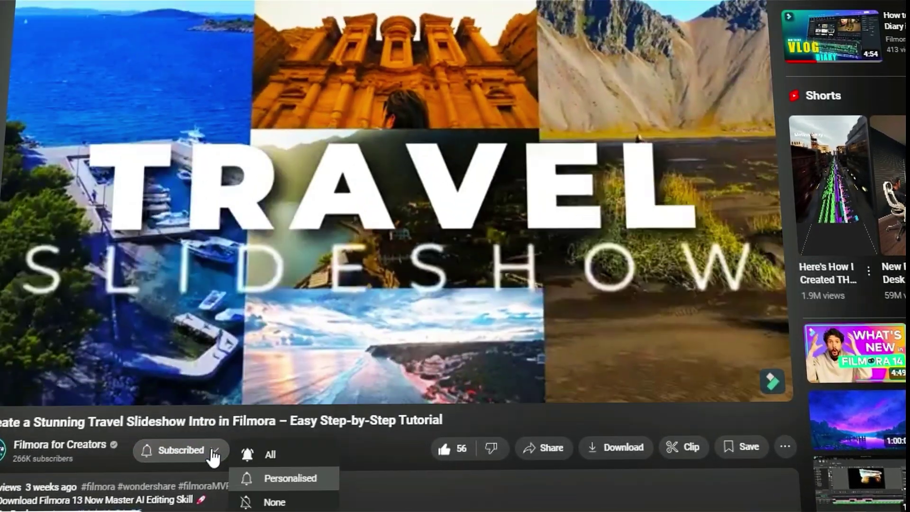
pyautogui.click(246, 459)
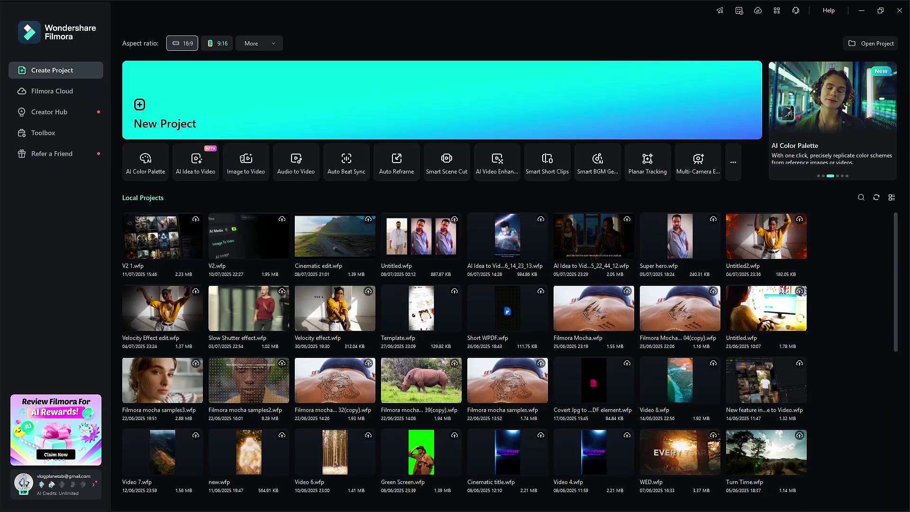
# Step: Open AI Idea to Video from the Toolbox and paste in the Robin Hood story
pyautogui.click(87, 139)
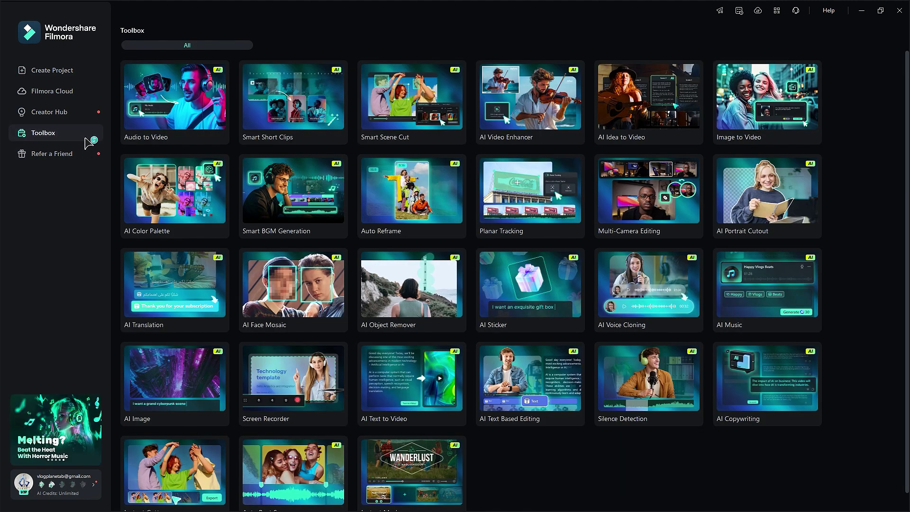
pyautogui.click(664, 91)
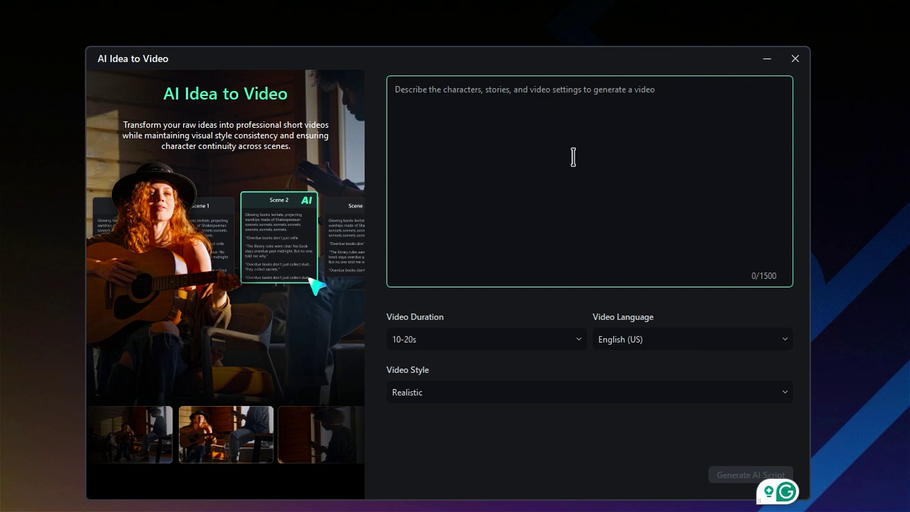
pyautogui.write("A long time ago, England was ruled by a wicked, greedy Prince John, He ordered the sheriff of Nottingham to tax the people so heavily that some were forced to become outlaws. Two of the most famous outlaws were Robin Hood and Little John, who would steal the tax money from the sheriff and give it back to the poor. One day, Prince John was travelling by coach to Nottingham to pick up more tax money. He was so busy counting his gold that he didn't notice he was passing through Sherwood Forest, the home of Robin Hood, nor did he see that Little John and Robin Hood were watching him from behind the trees.\\nLook at all that gold, hey, little John, let's visit Prince John said Robin Hood. In his coach, Prince John was talking to his counsellor, Sir Hiss, about his favourite subject, Gold. Life has become so wonderful since King Richard left for the Crusades. He treated the people too nicely, and he missed out on all this lovely gold, said Prince John. Robin Hood and Little John were standing by the roadside, disguised as lady fortune tellers, when the coach passed by. Prince John ordered the coach to stop. While Robin Hood told Prince John's fortune, he slipped the royal rings off his fingers, and little John helped himself to the Princess's gold. Prince John never knew he had been robbed until Robin and Little John escaped. Meanwhile, the Sheriff of Nottingham was busy collecting taxes. He even took the coin that Mrs. Bunny had given her son, Skippy, for his birthday.")
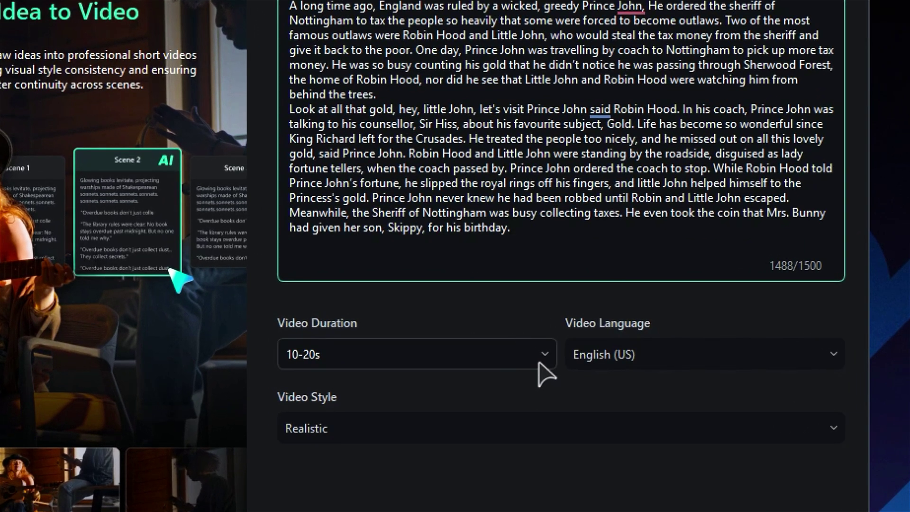
# Step: Set duration to 20-30s, keep English (US) and Realistic style, and generate the AI script
pyautogui.click(541, 365)
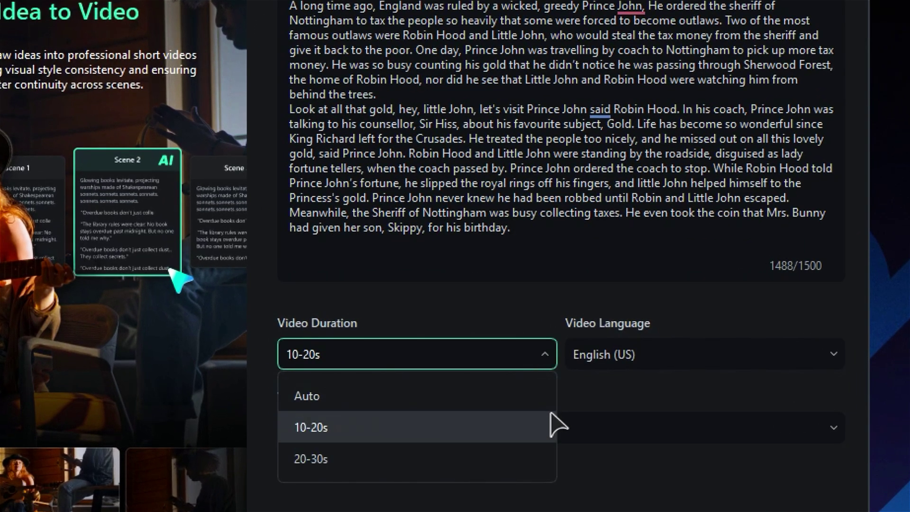
pyautogui.click(550, 459)
pyautogui.click(830, 366)
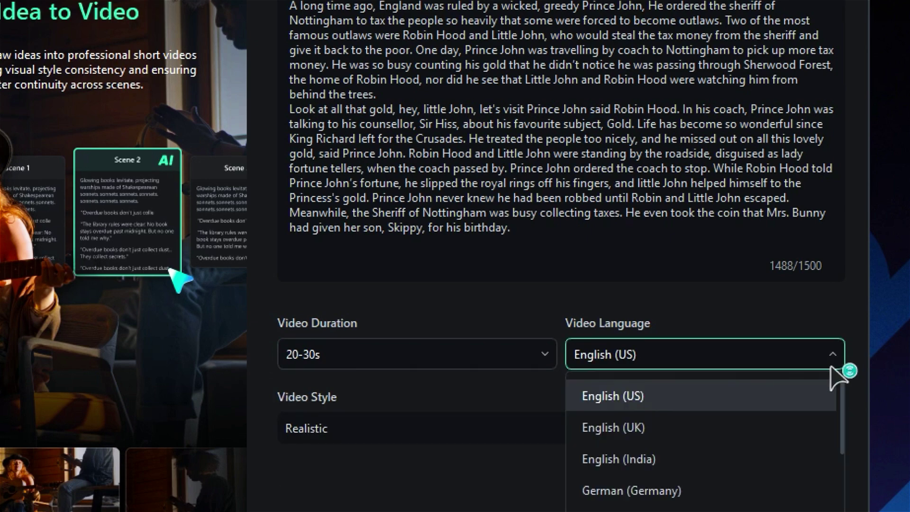
pyautogui.click(793, 404)
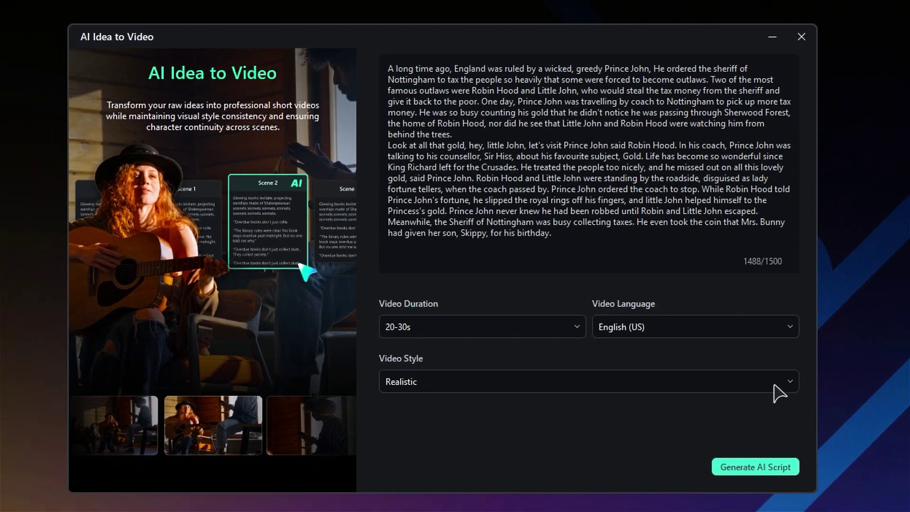
pyautogui.click(806, 403)
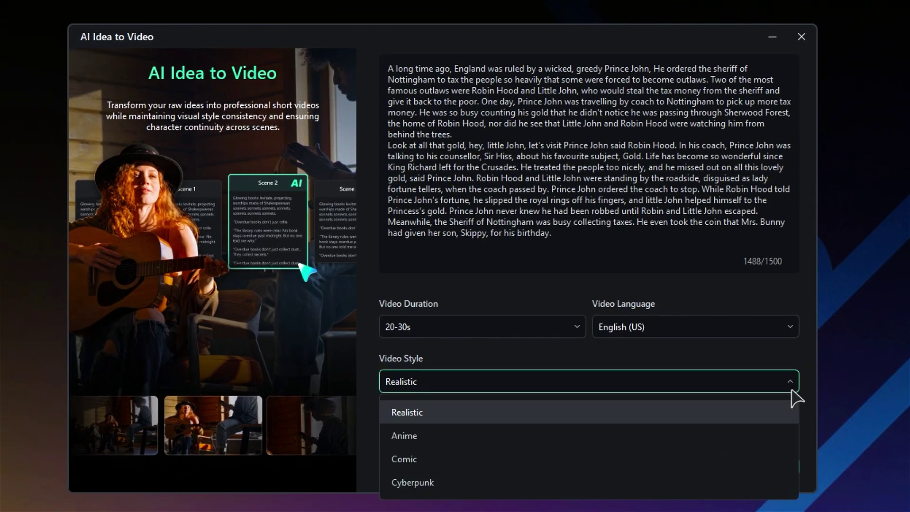
pyautogui.click(771, 421)
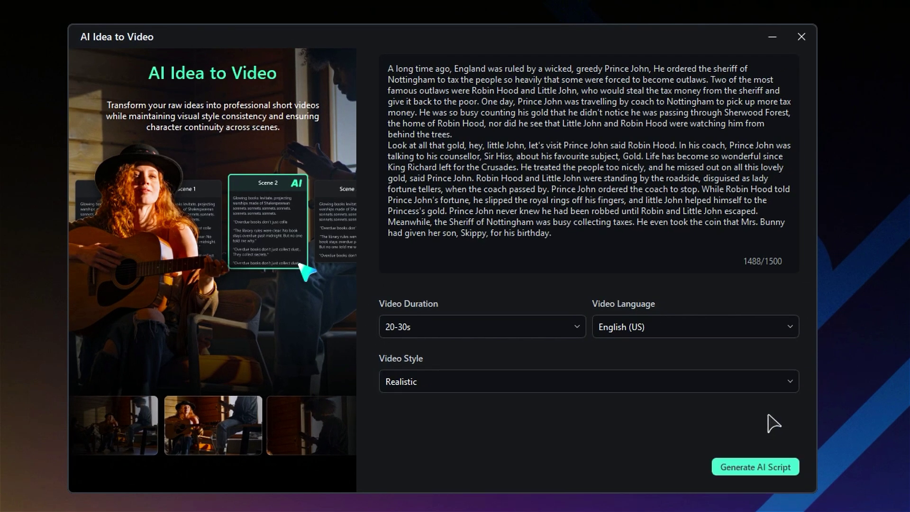
pyautogui.click(789, 465)
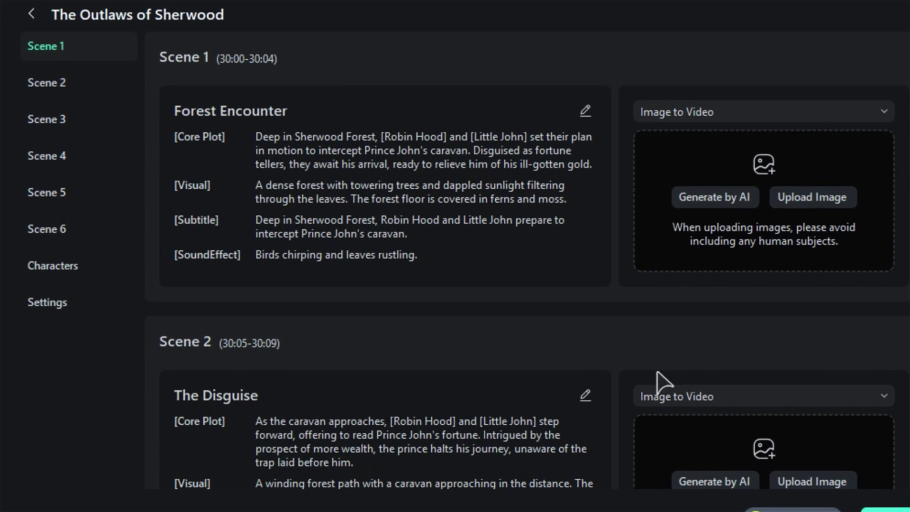
# Step: Review Scenes 2 and 3 of the script, then return to Scene 1
pyautogui.click(55, 86)
pyautogui.click(54, 114)
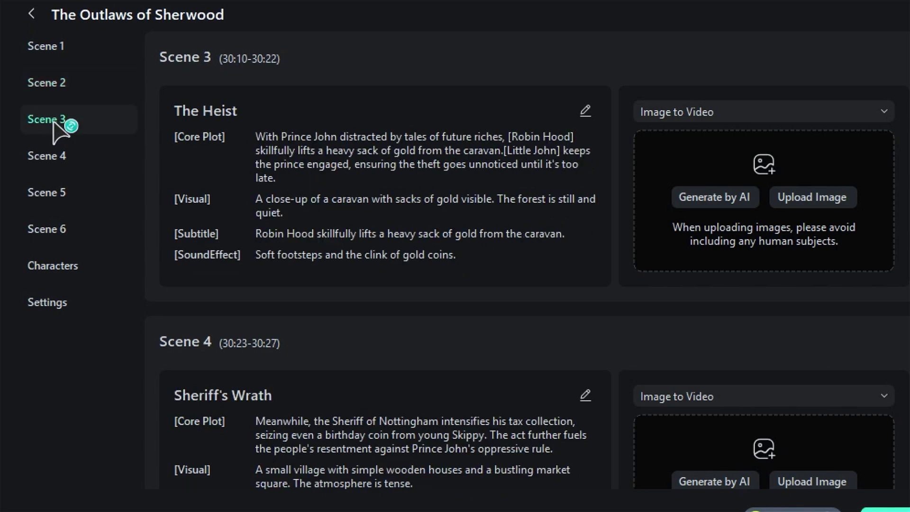
pyautogui.click(59, 56)
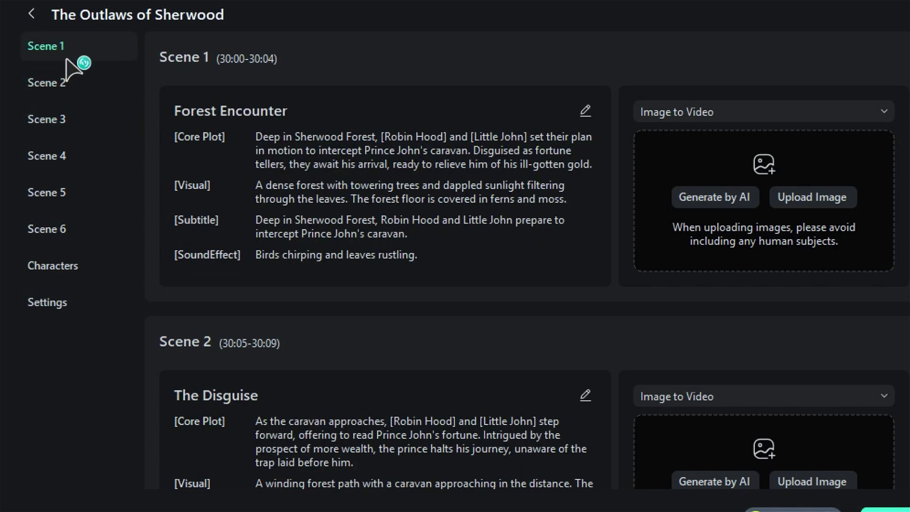
# Step: Confirm the Forest Encounter scene edits and generate an AI portrait for Robin Hood
pyautogui.click(586, 112)
pyautogui.click(789, 102)
pyautogui.click(58, 269)
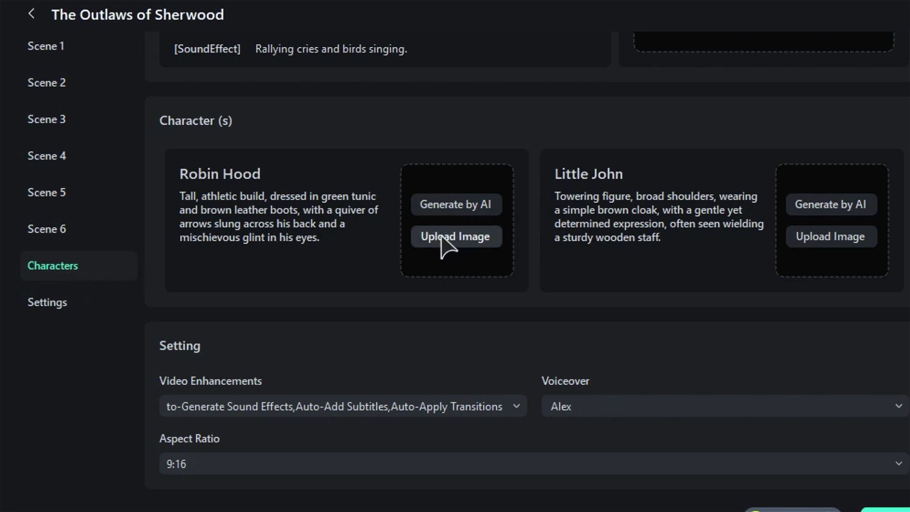
pyautogui.click(458, 205)
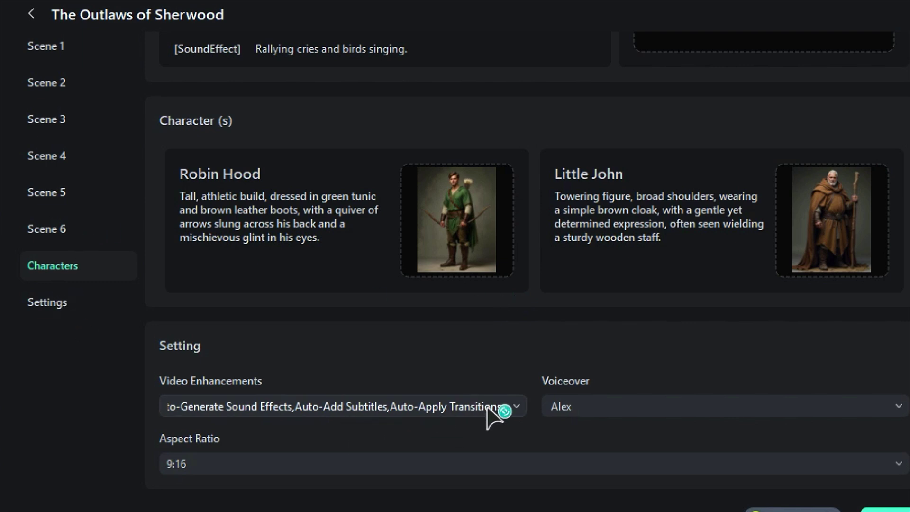
# Step: Choose options in the video enhancement settings
pyautogui.click(515, 404)
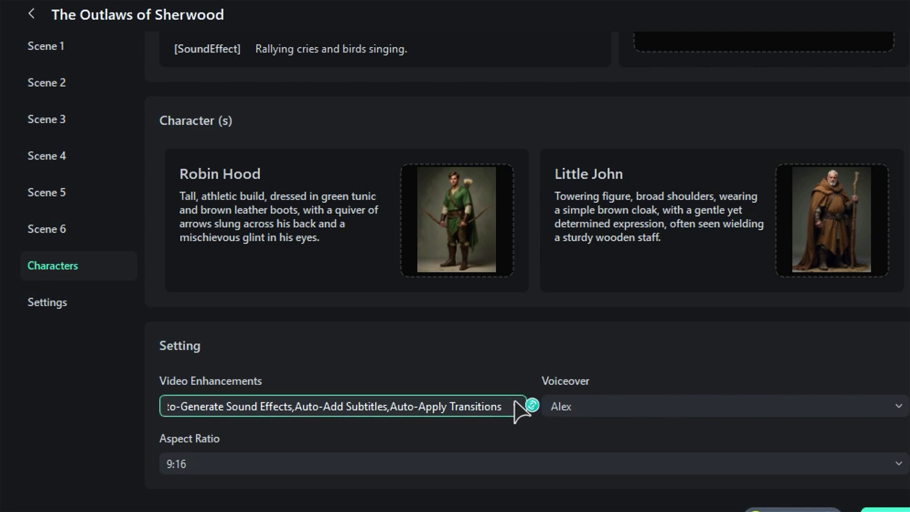
pyautogui.click(485, 447)
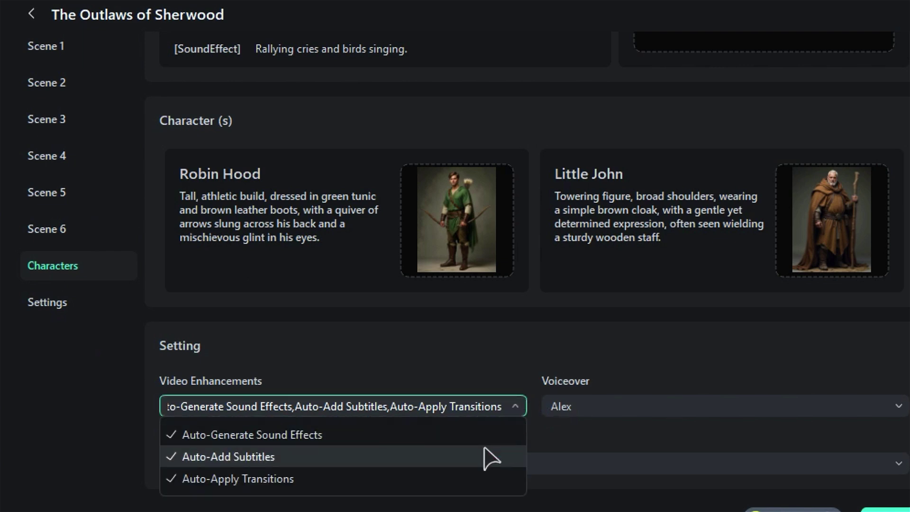
pyautogui.click(751, 412)
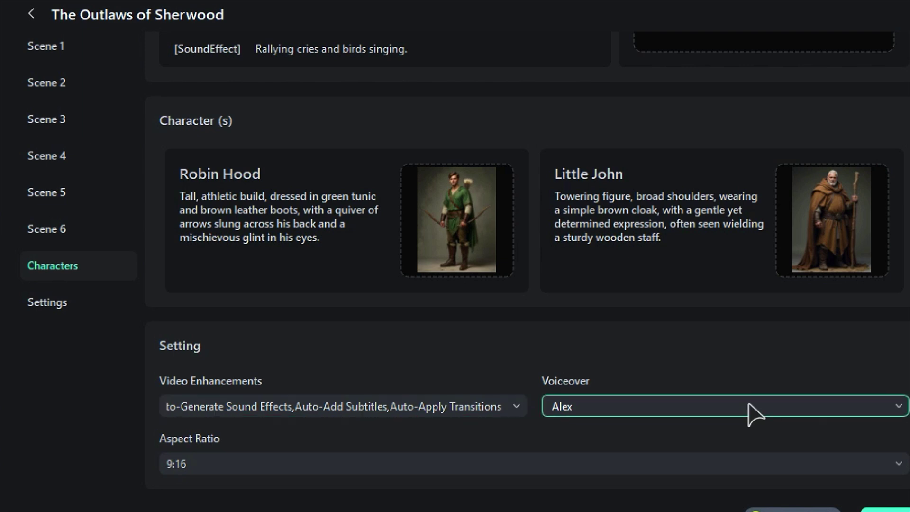
# Step: Keep Alex as the voiceover, switch the aspect ratio to 16:9, and return to Scene 1
pyautogui.click(751, 412)
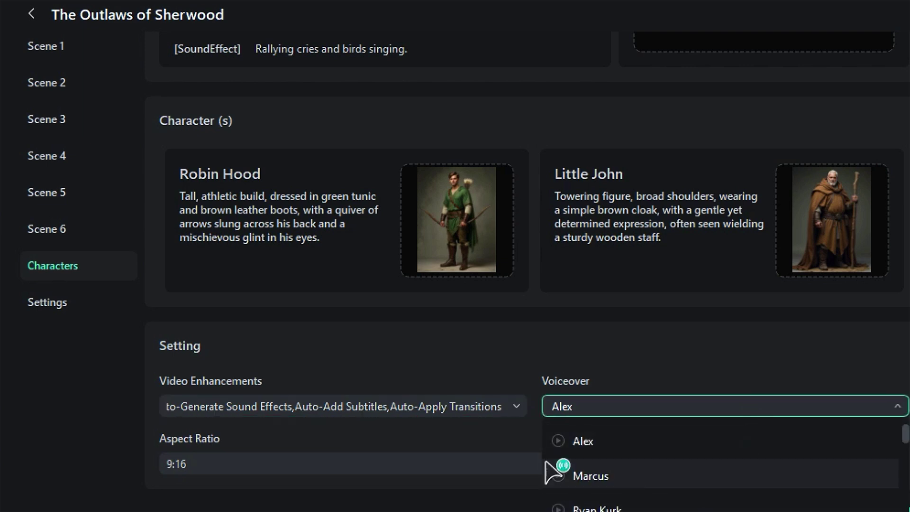
pyautogui.click(487, 444)
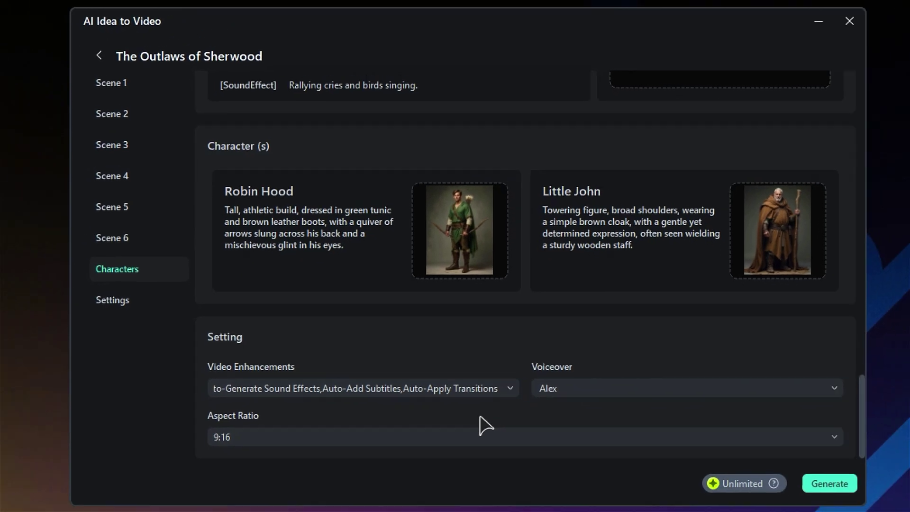
pyautogui.click(485, 437)
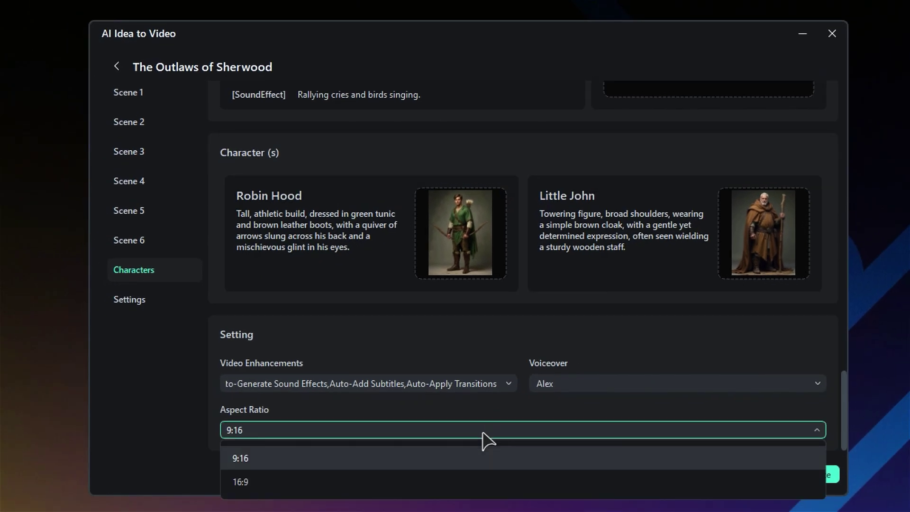
pyautogui.click(488, 484)
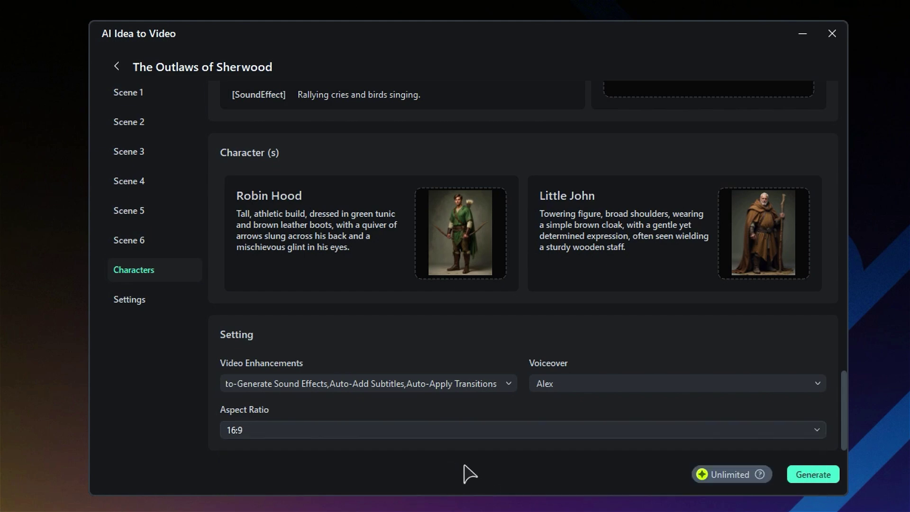
pyautogui.scroll(15, 778, 391)
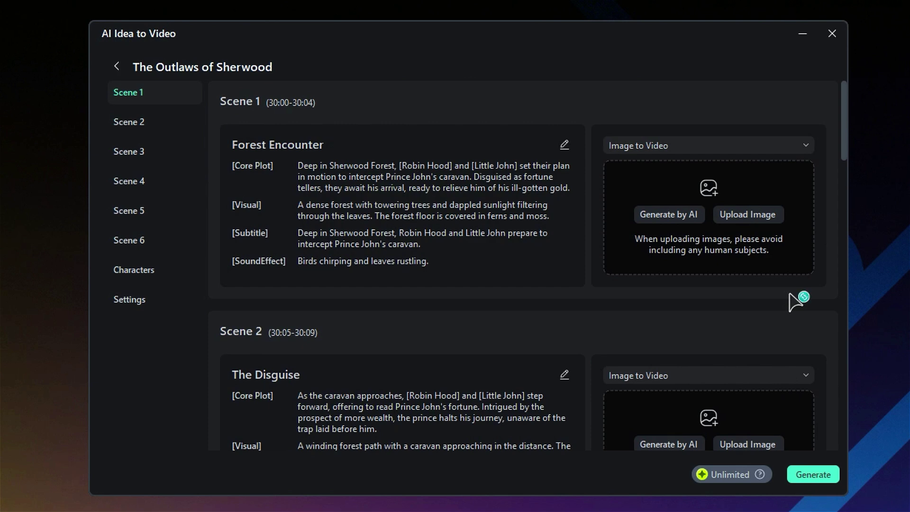
# Step: Check the Forest Encounter and The Disguise prompts, then generate images for every scene
pyautogui.click(666, 217)
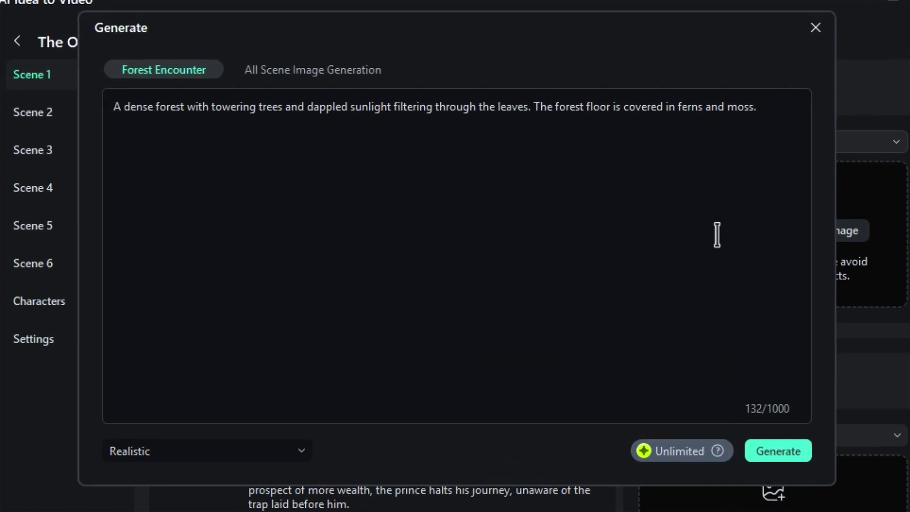
pyautogui.click(349, 75)
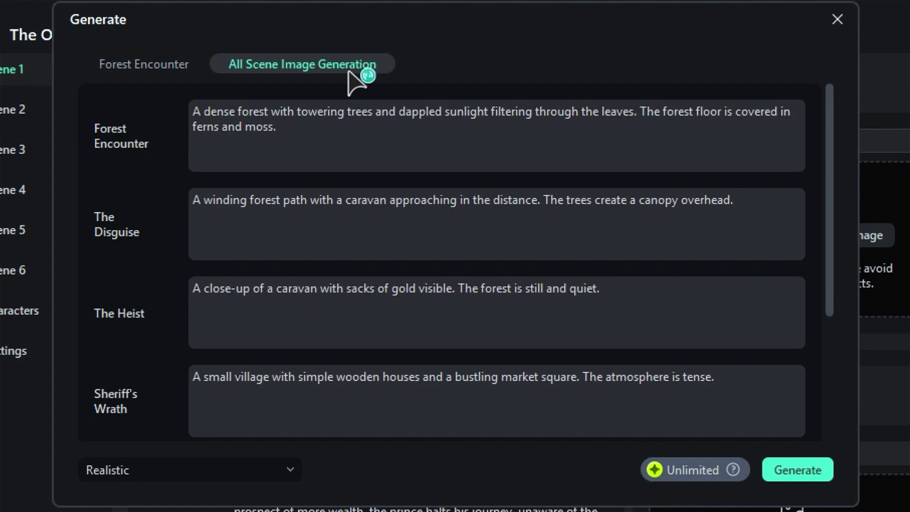
pyautogui.click(405, 140)
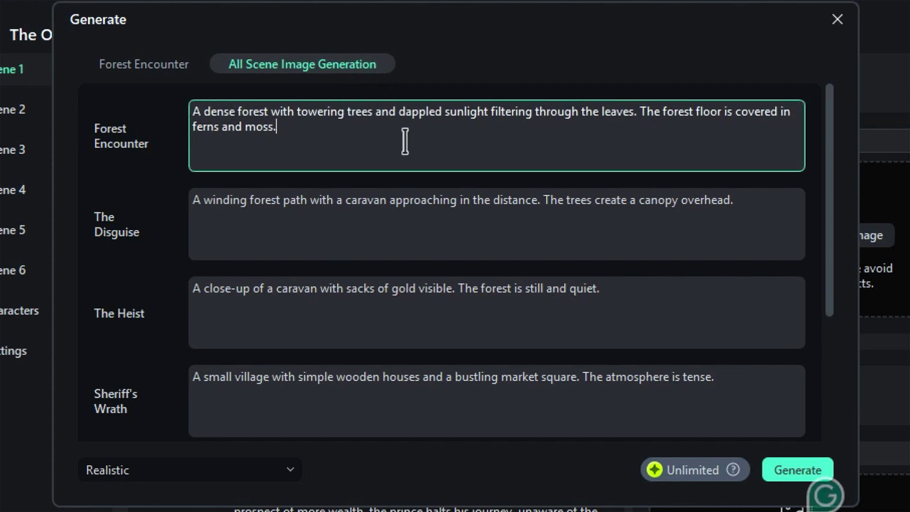
pyautogui.click(428, 240)
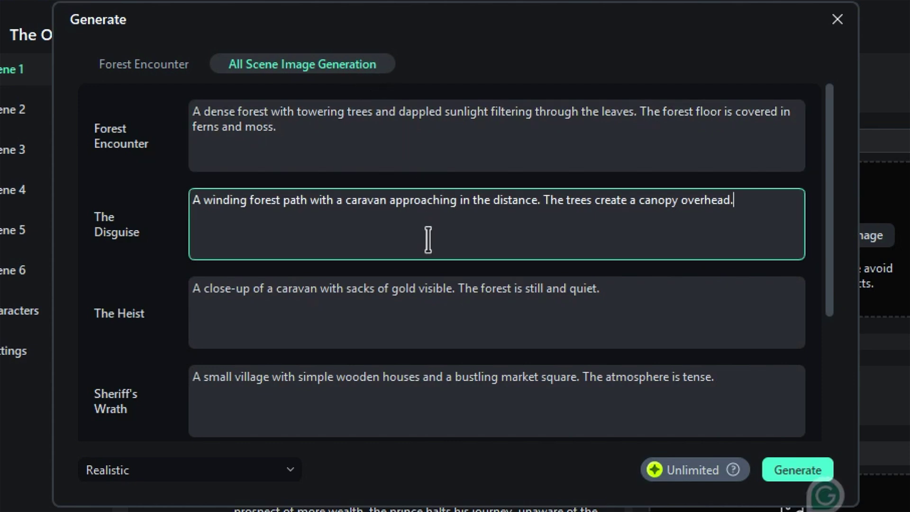
pyautogui.click(812, 474)
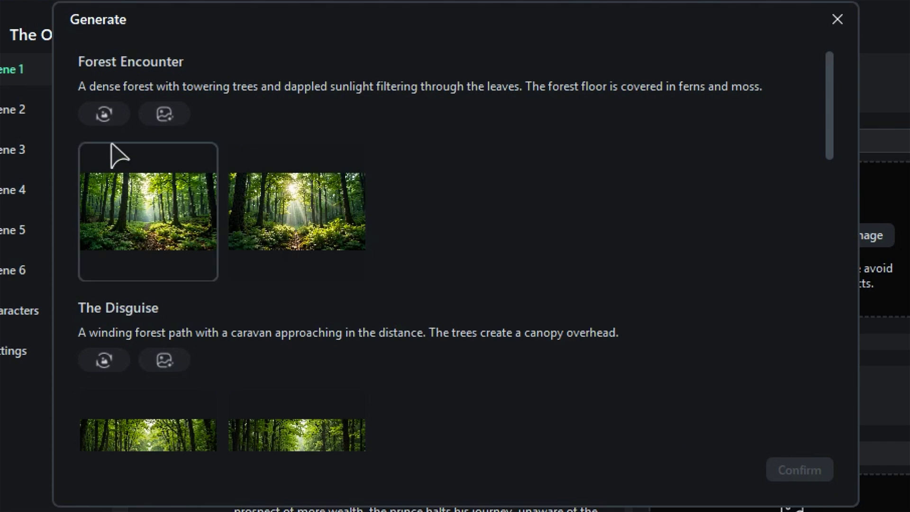
# Step: Generate more Forest Encounter images, choose the third one, and confirm the scene images
pyautogui.click(103, 115)
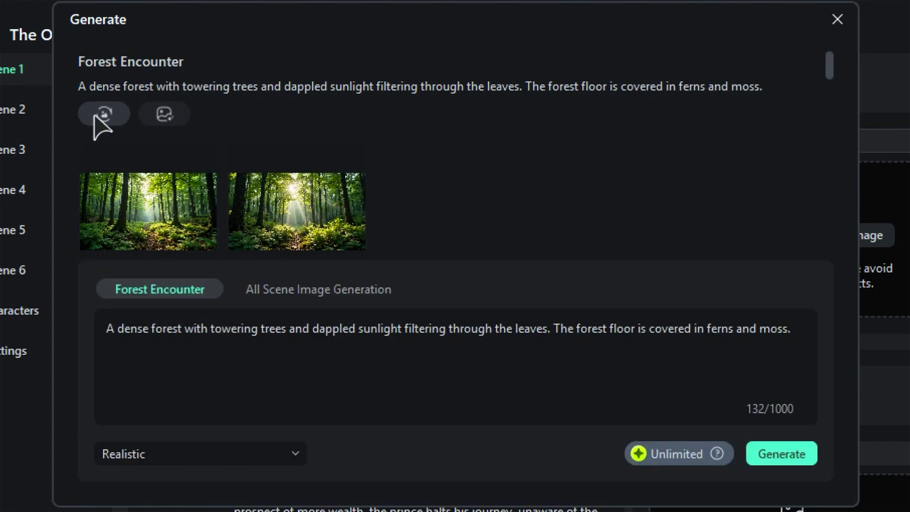
pyautogui.click(811, 453)
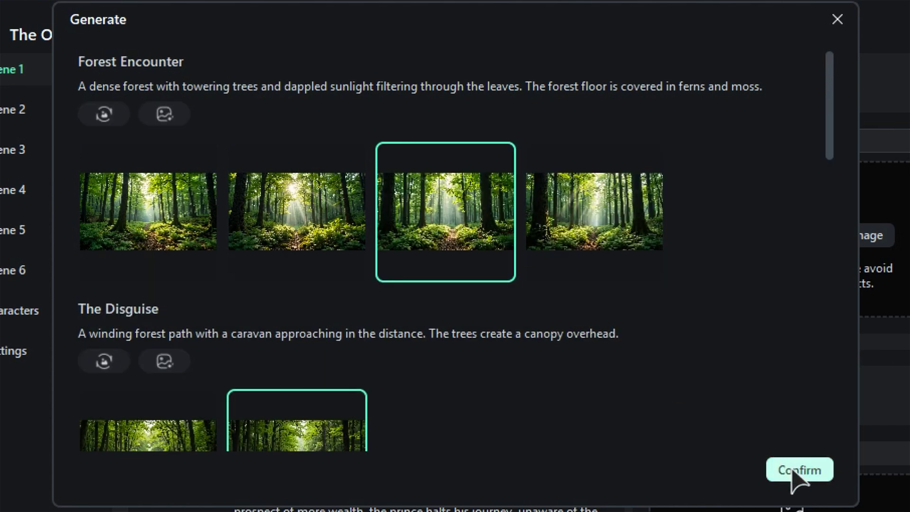
pyautogui.click(797, 470)
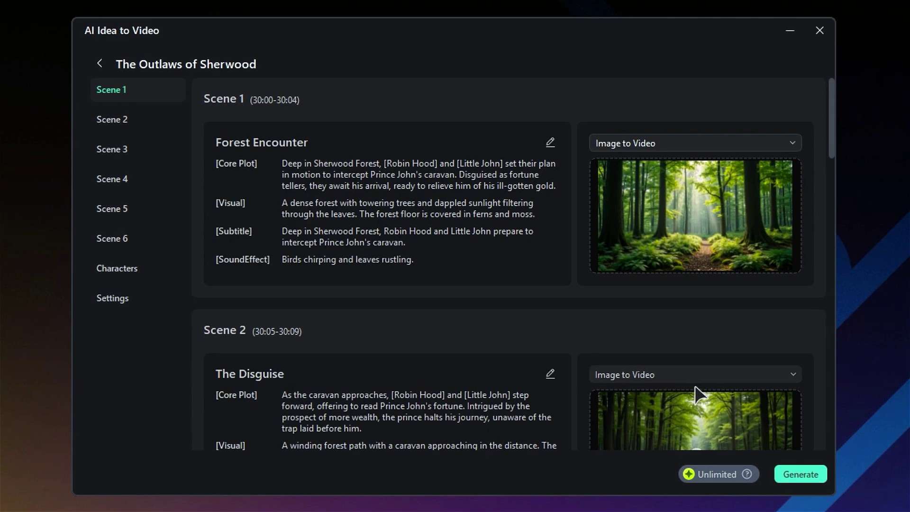
# Step: Generate the full Robin Hood story video and load it into the editor's StoryBoard
pyautogui.click(802, 475)
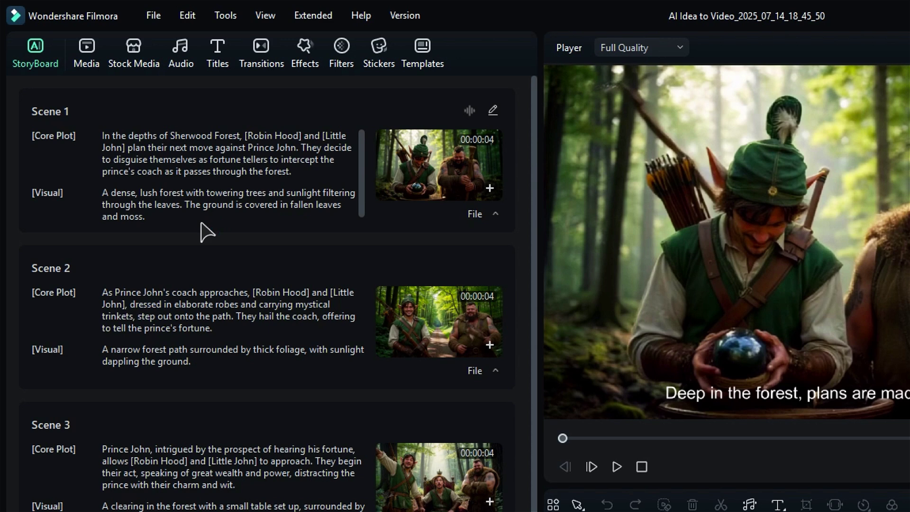
# Step: Edit Scene 1's visual description, replacing the word 'lush', and generate a new Scene 1 image
pyautogui.click(493, 111)
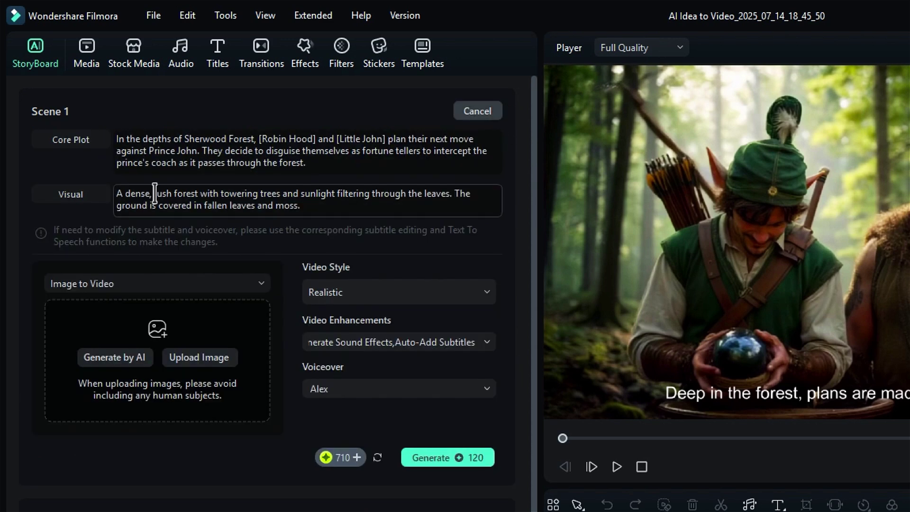
pyautogui.moveTo(155, 194); pyautogui.dragTo(172, 196)
pyautogui.write('dark')
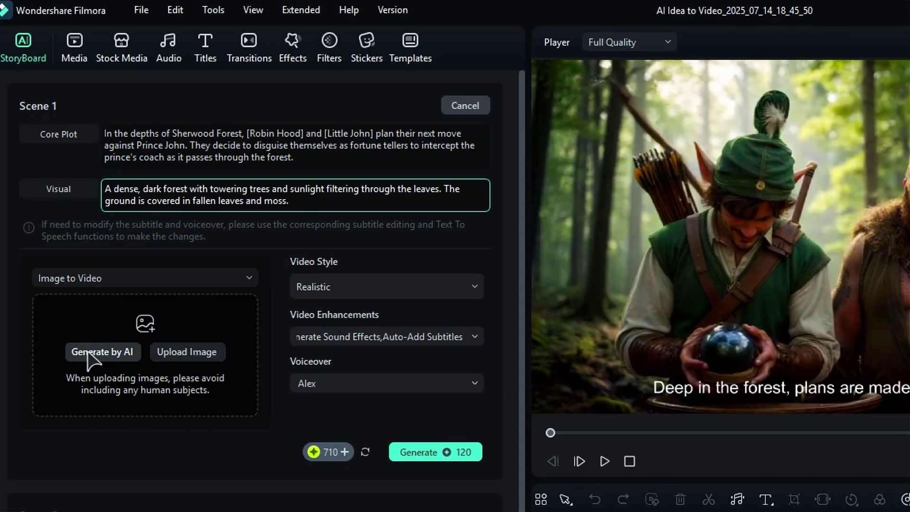
pyautogui.click(101, 359)
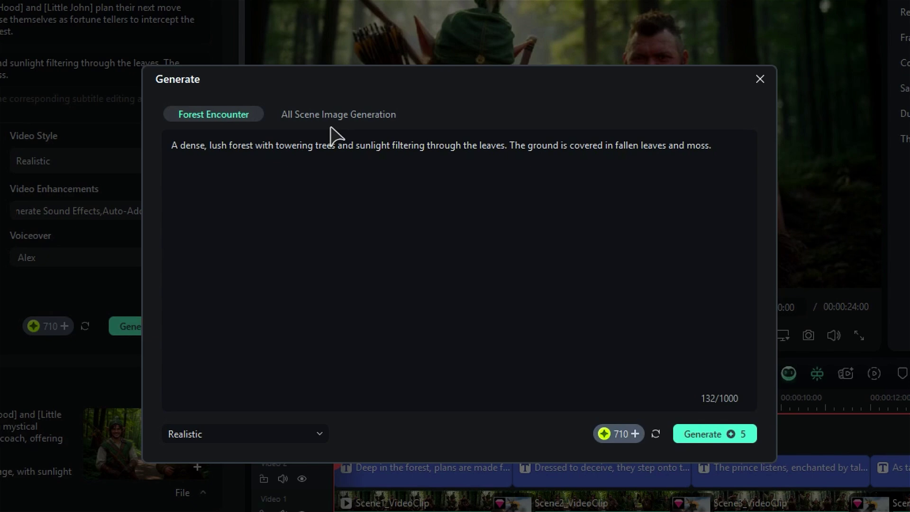
pyautogui.click(722, 435)
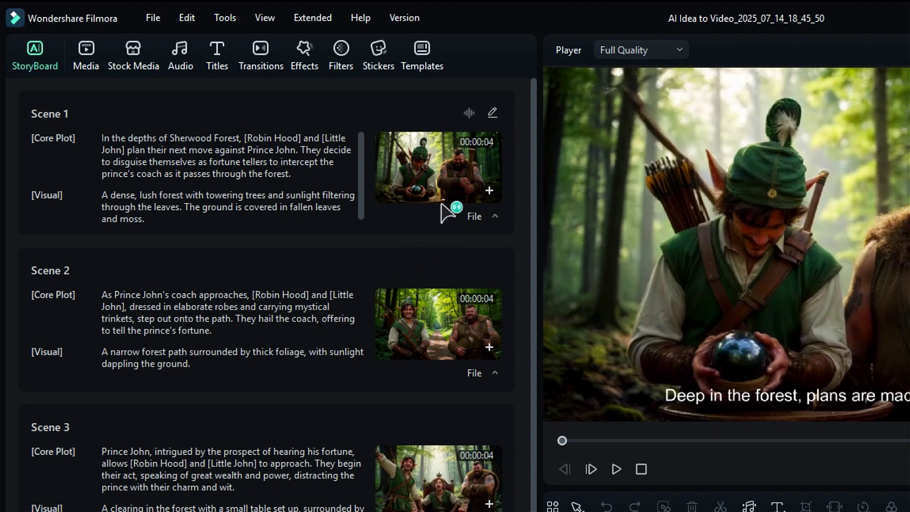
# Step: Check Scene 1's sound effect, expand its clip files, and play the story video
pyautogui.click(472, 113)
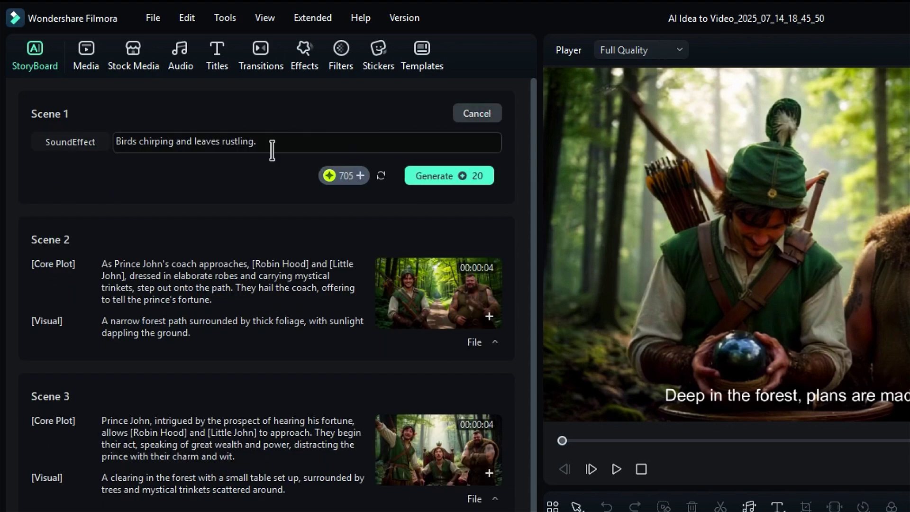
pyautogui.press('Escape')
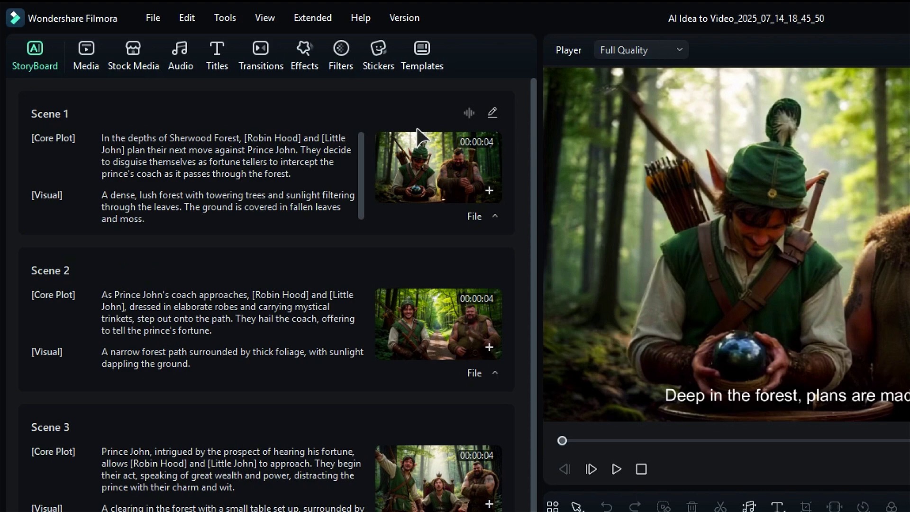
pyautogui.click(478, 217)
pyautogui.click(616, 469)
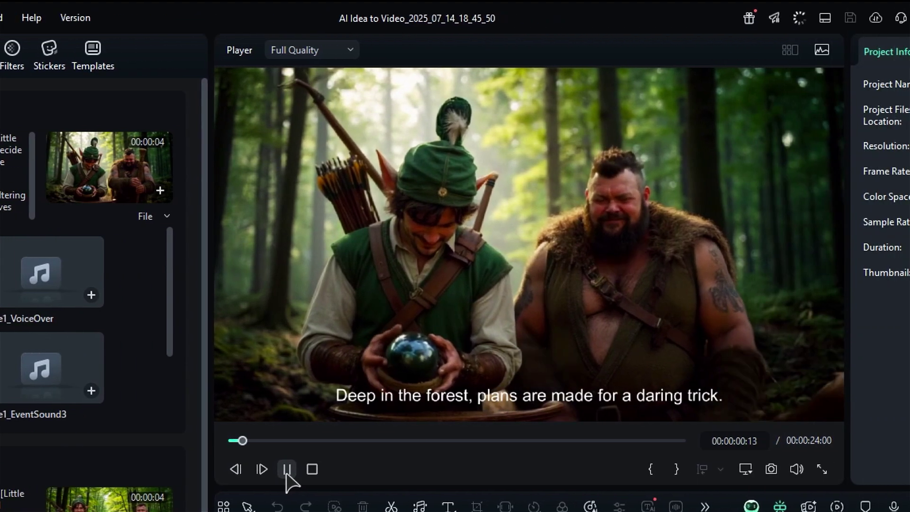